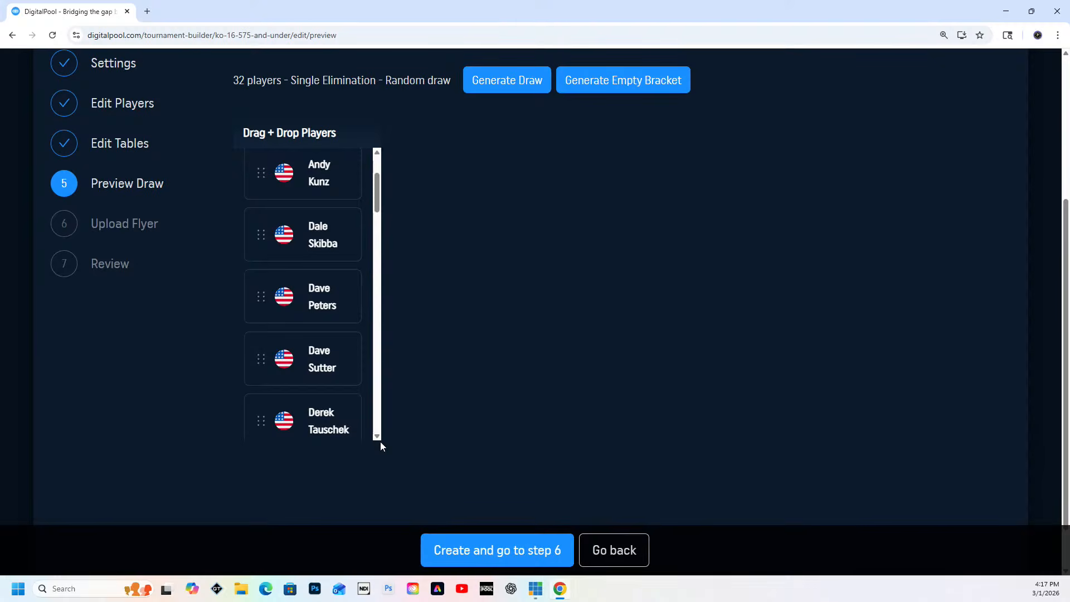
Review the full list of players available for the draw, down to the last entry
scroll(379, 440, down, 3)
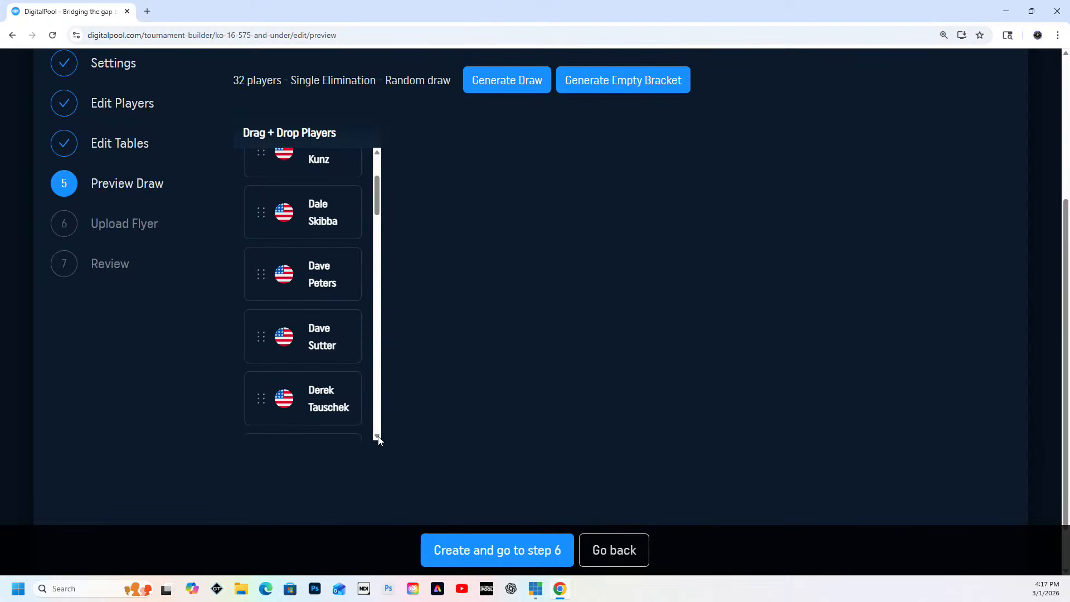
scroll(379, 439, down, 2)
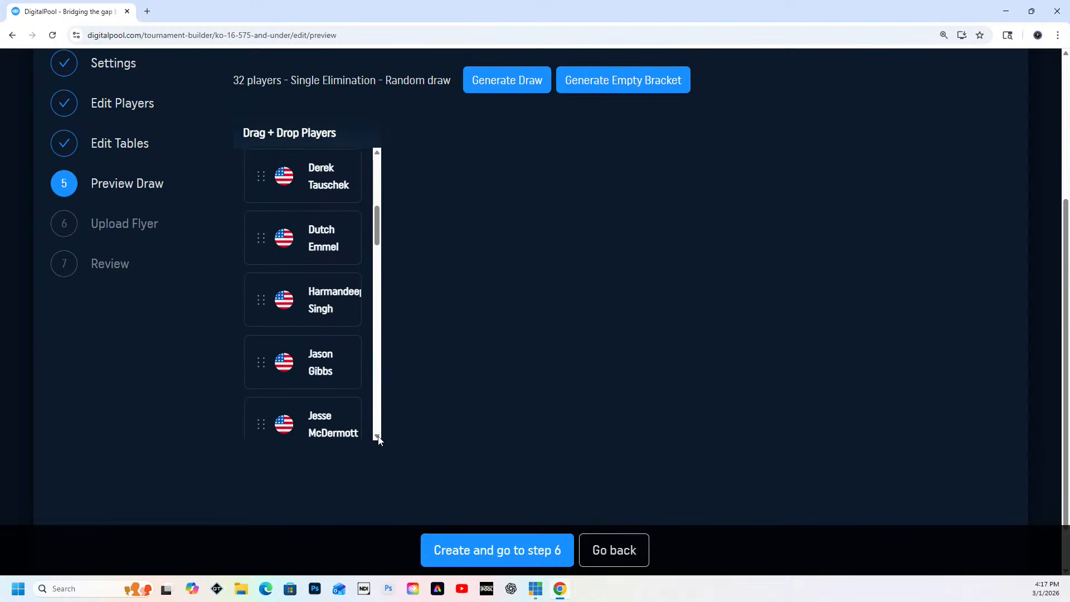
scroll(379, 439, down, 3)
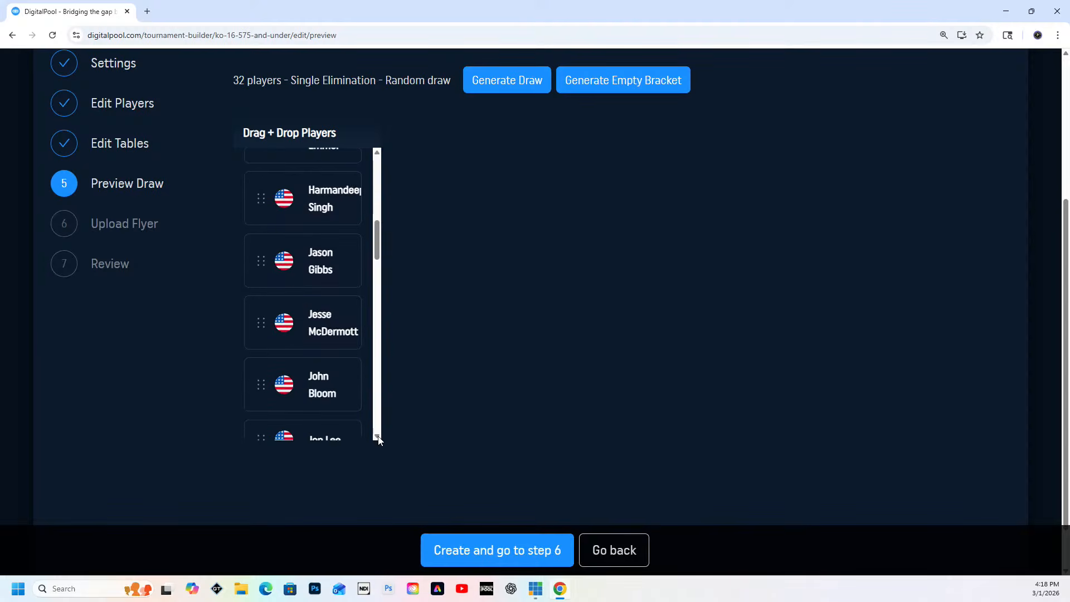
scroll(378, 439, down, 3)
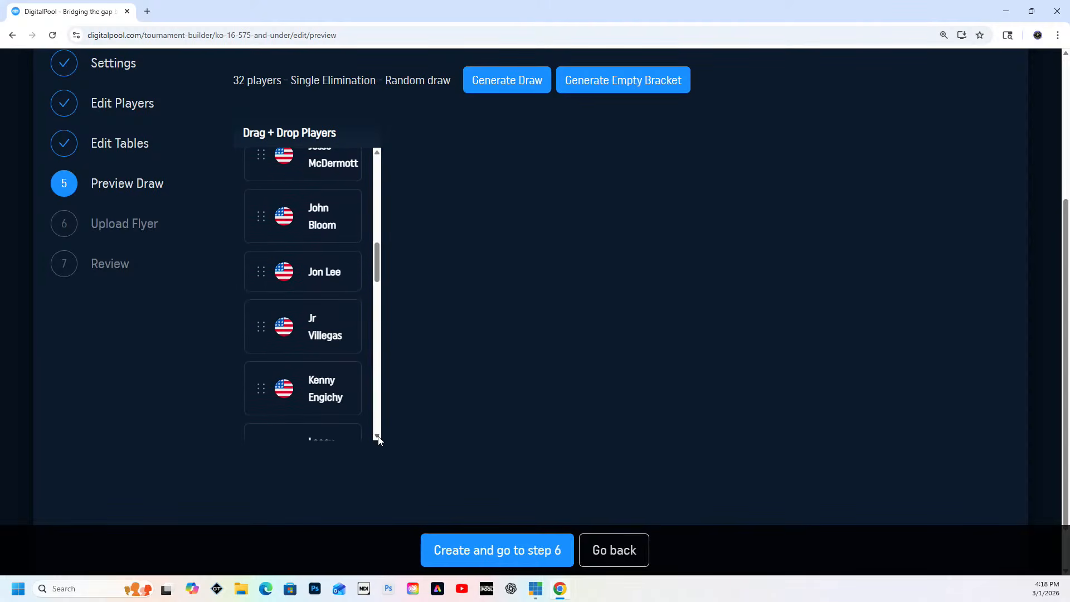
scroll(378, 439, down, 3)
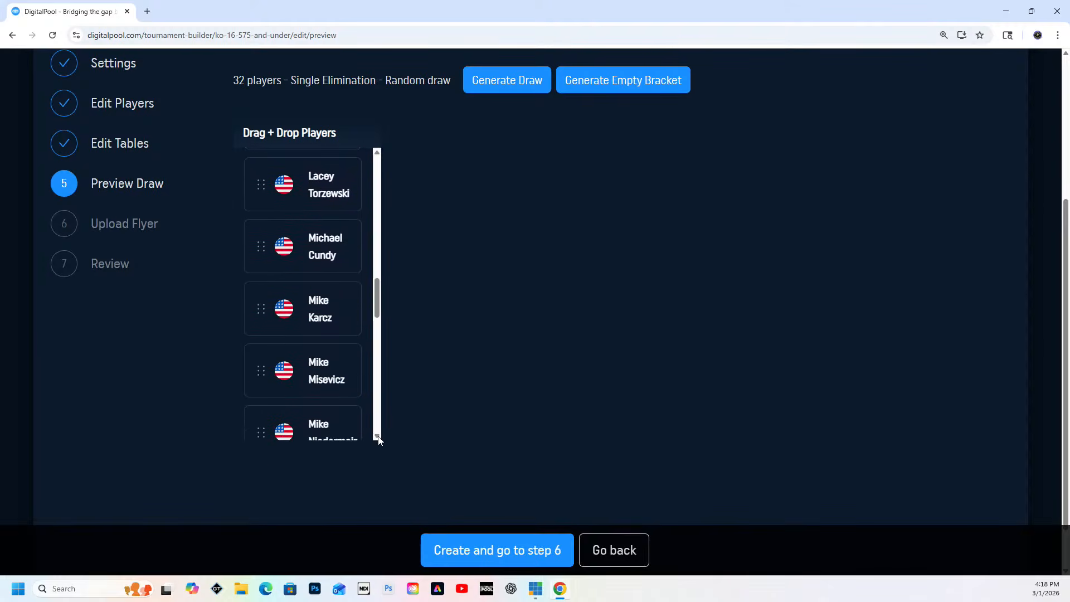
scroll(379, 440, down, 2)
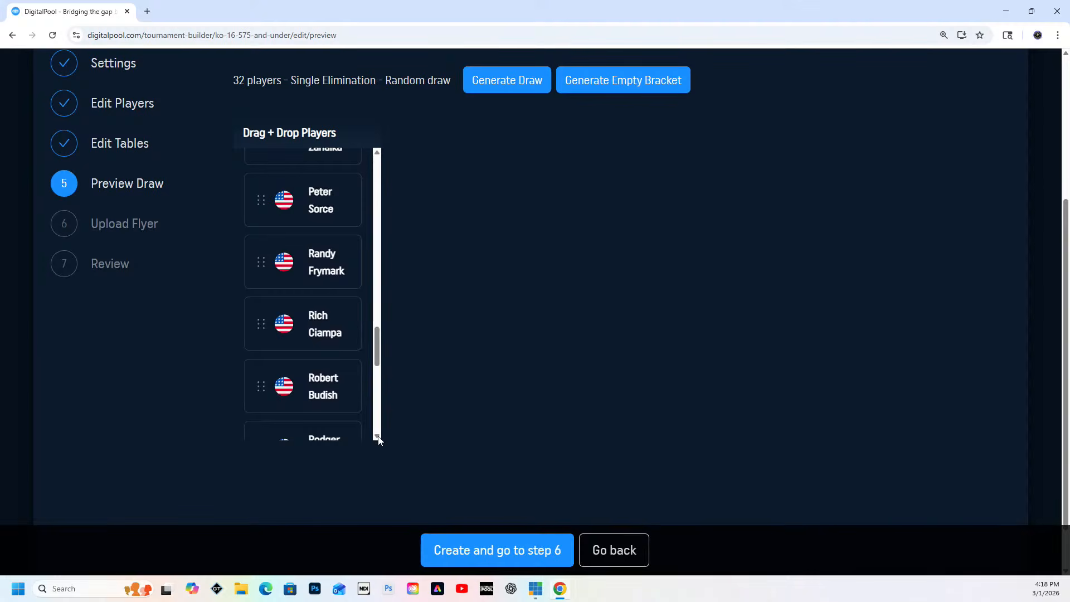
scroll(379, 440, down, 4)
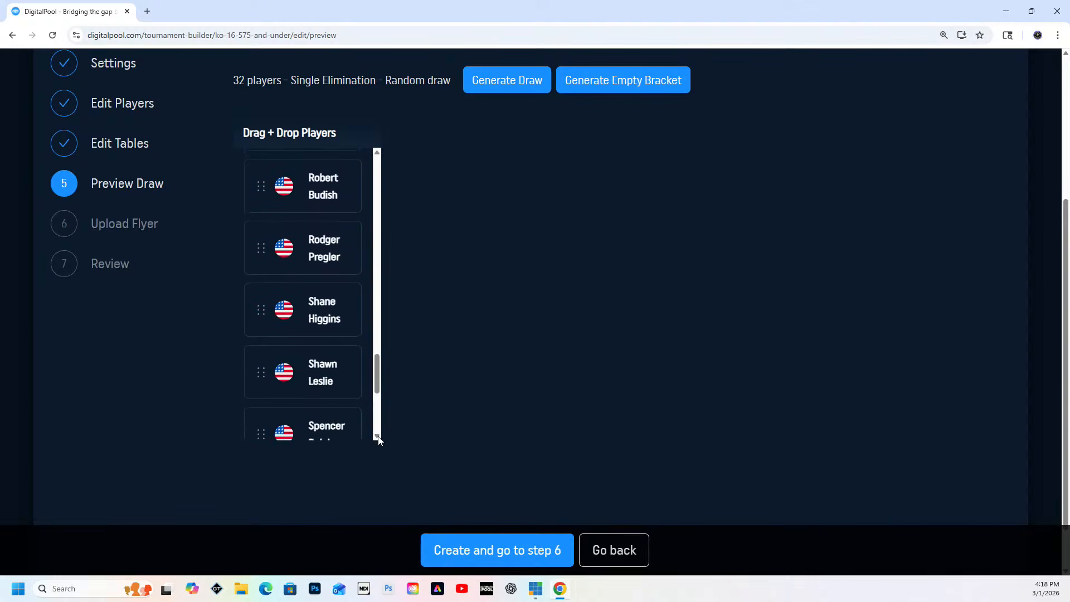
scroll(378, 440, down, 1)
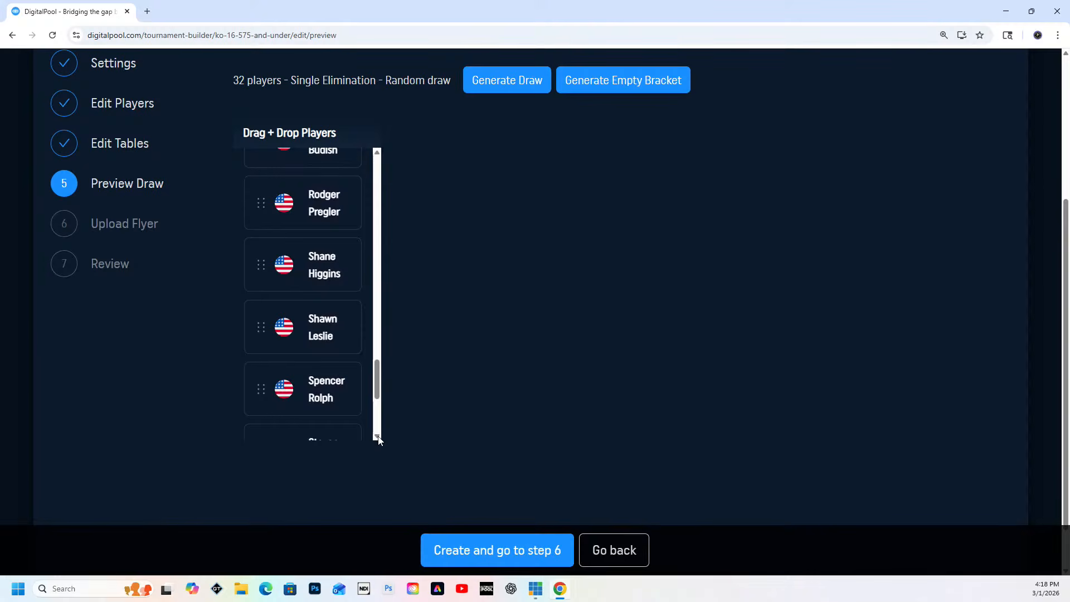
scroll(378, 440, down, 4)
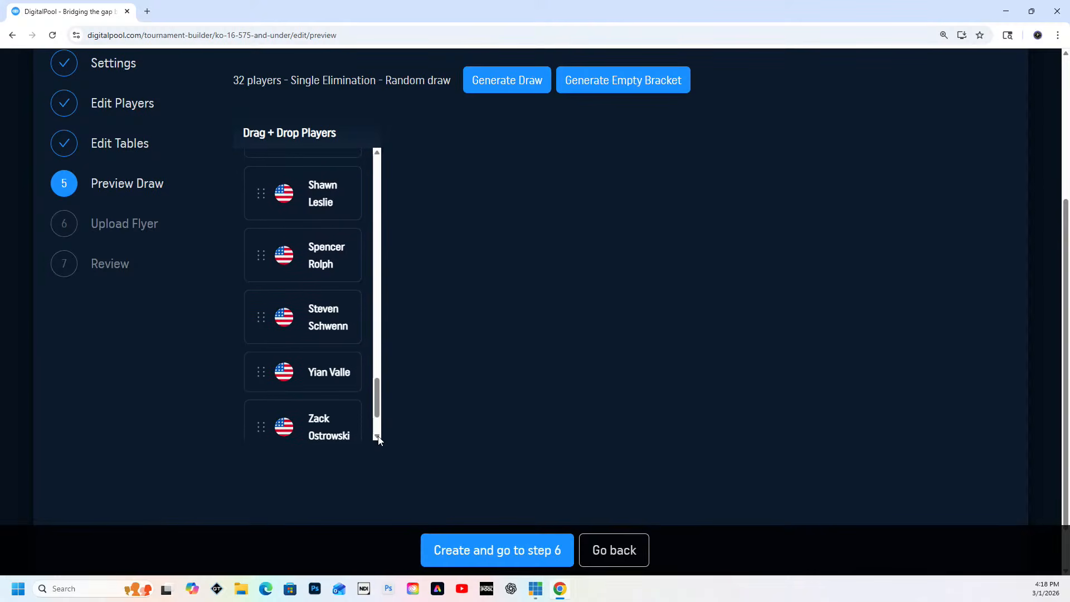
scroll(378, 440, down, 1)
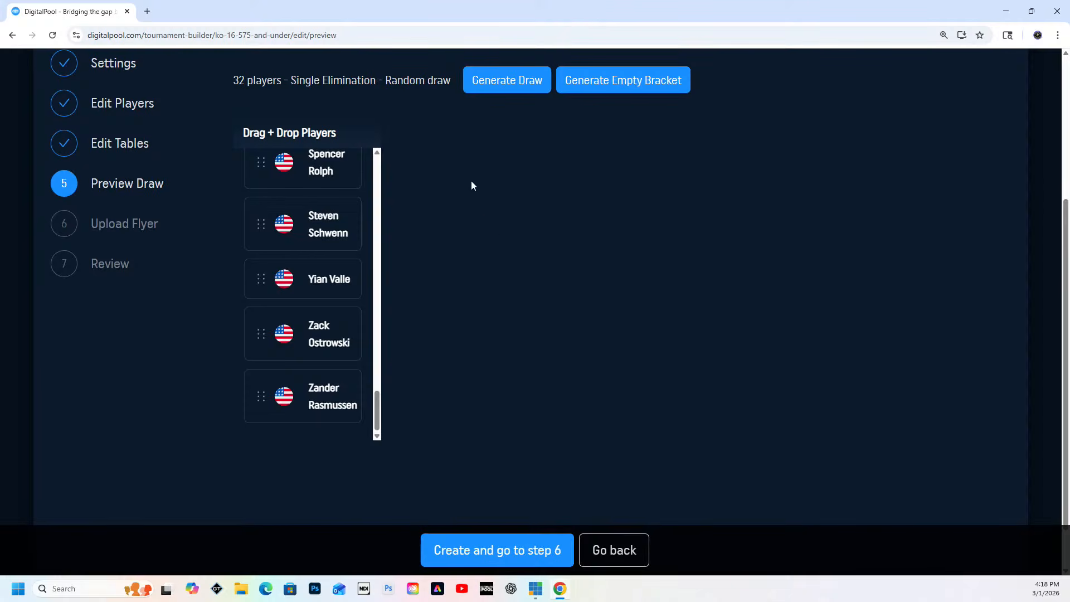
Generate the random single-elimination draw for the 32 players and look over its first-round matches
click(492, 83)
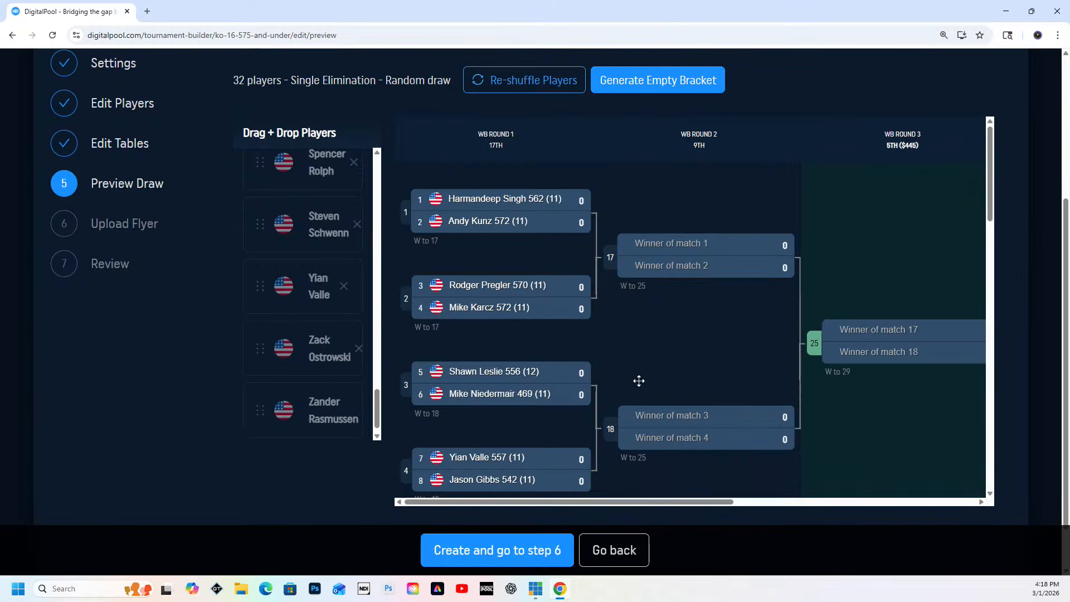
scroll(669, 340, down, 15)
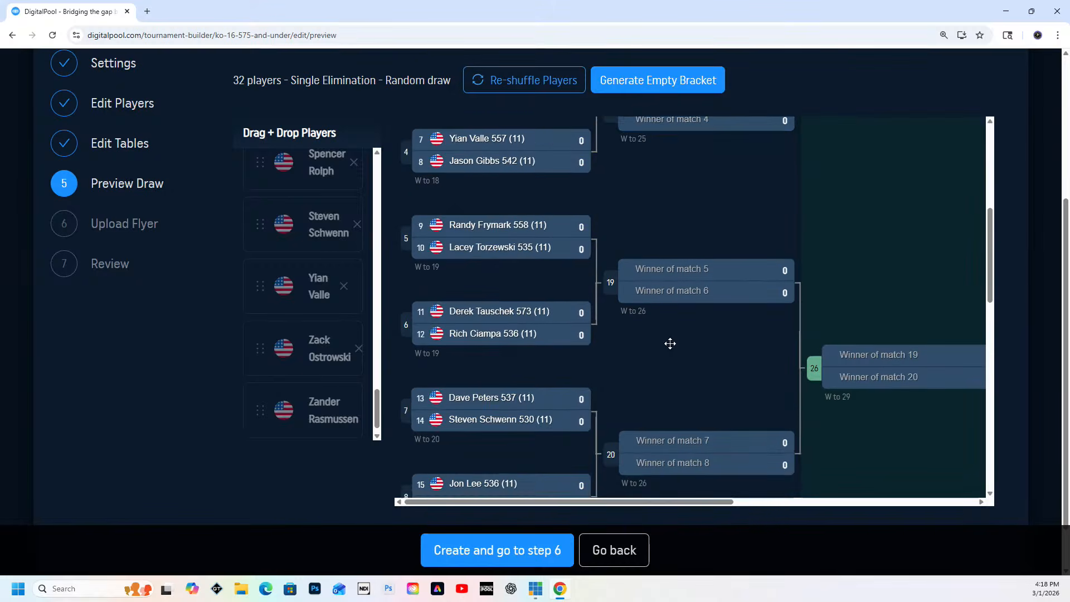
scroll(669, 325, down, 2)
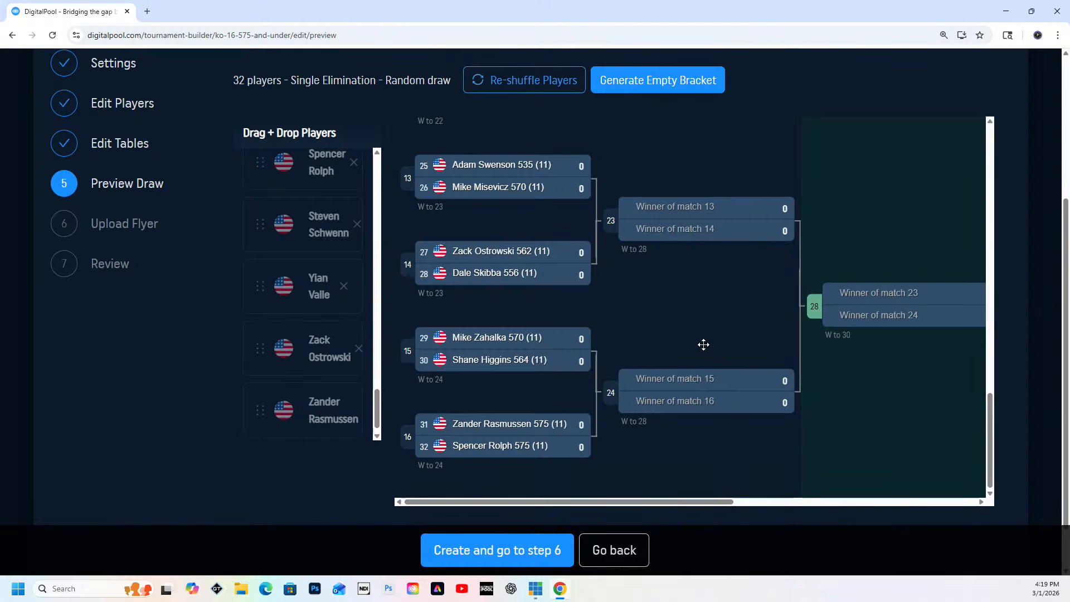
scroll(703, 345, up, 10)
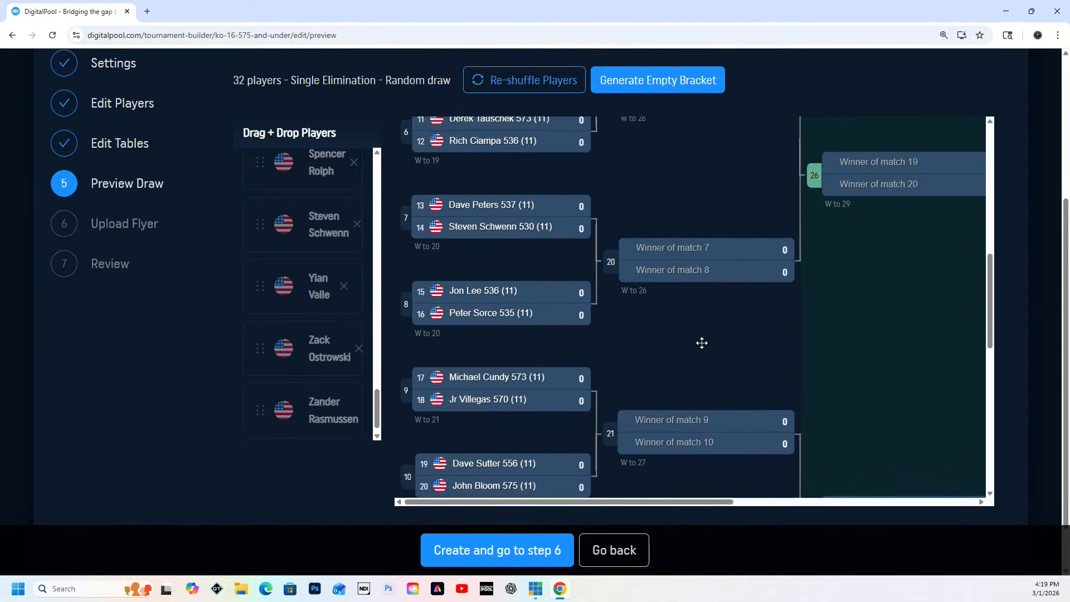
scroll(702, 343, up, 8)
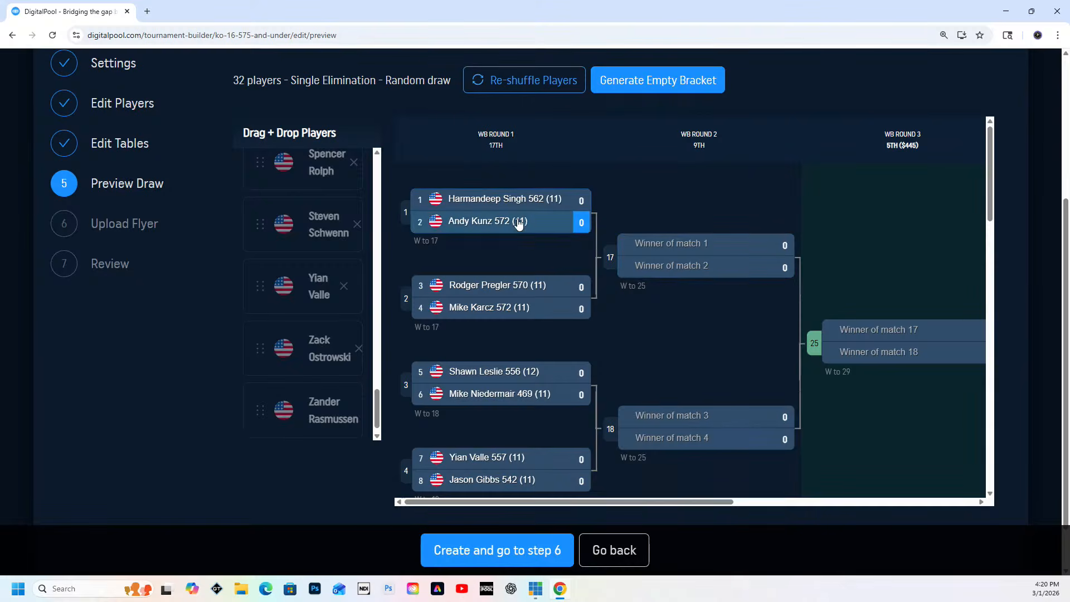
Re-shuffle the players in the generated draw seven times
click(517, 80)
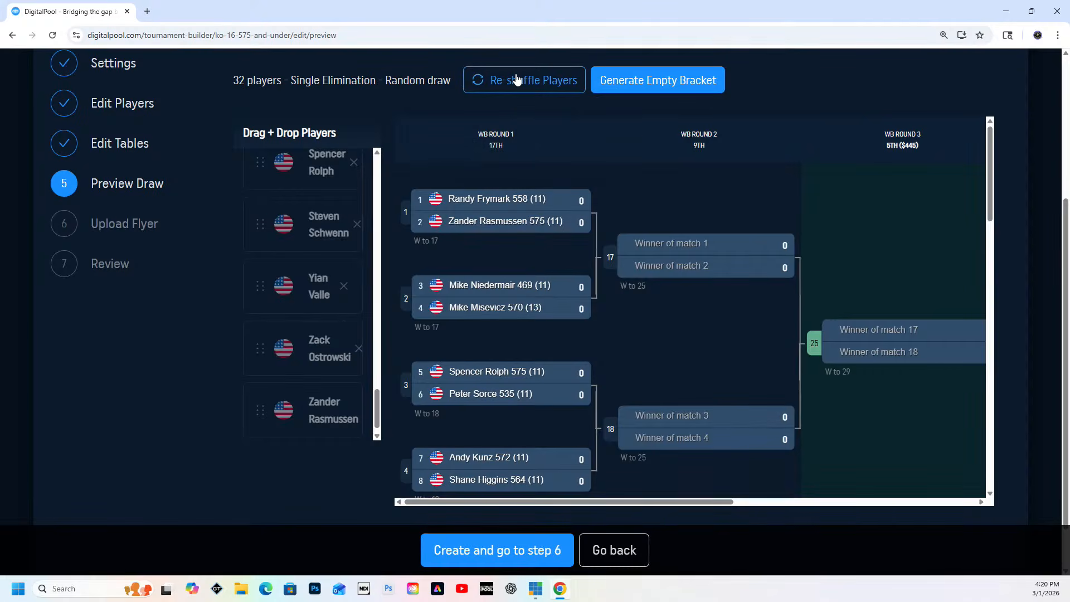
click(517, 79)
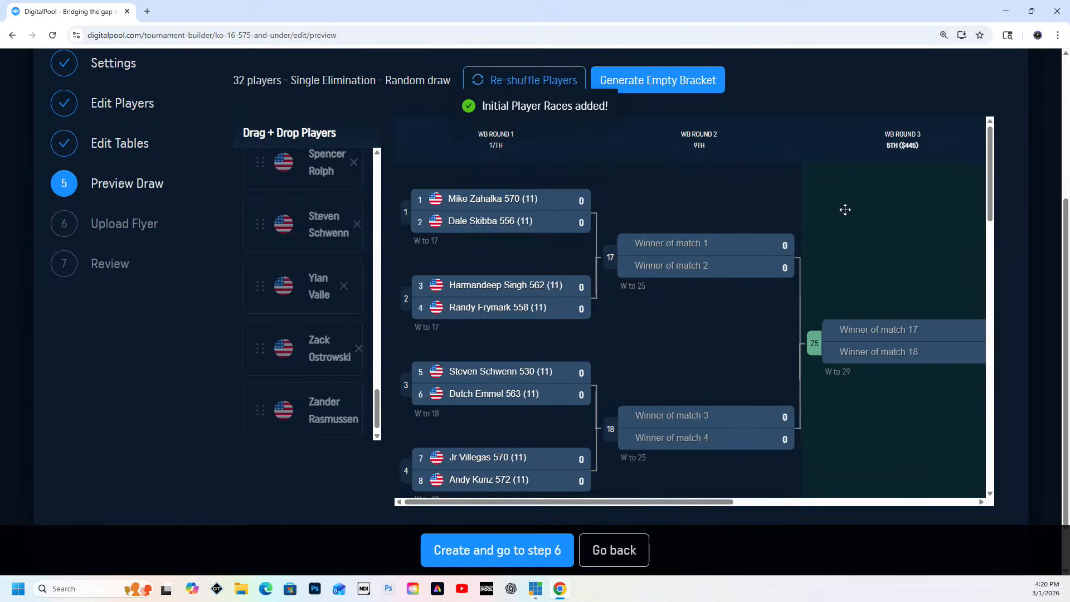
click(508, 84)
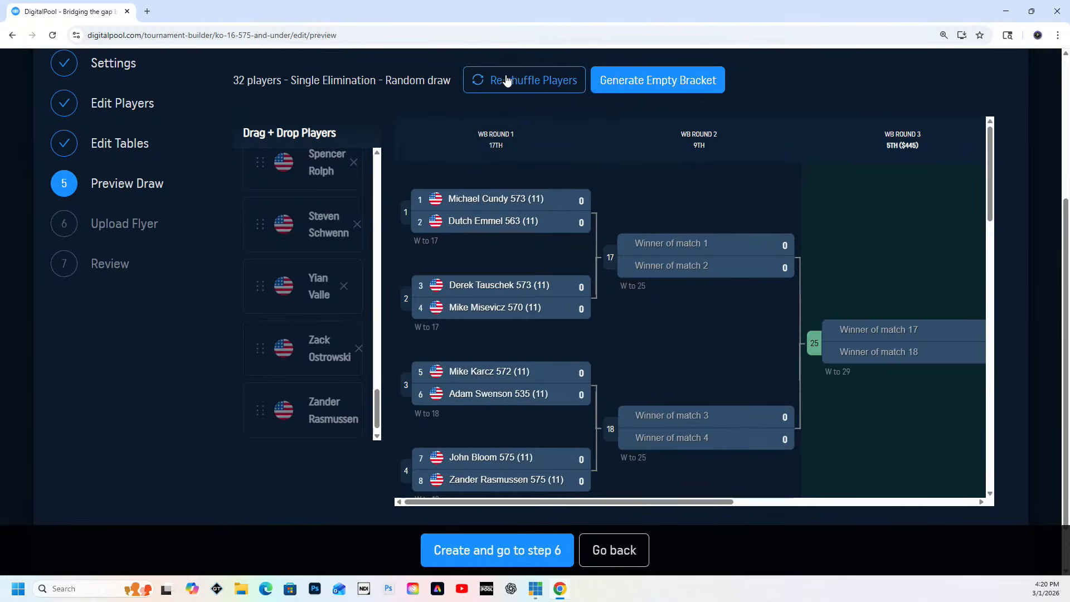
click(508, 80)
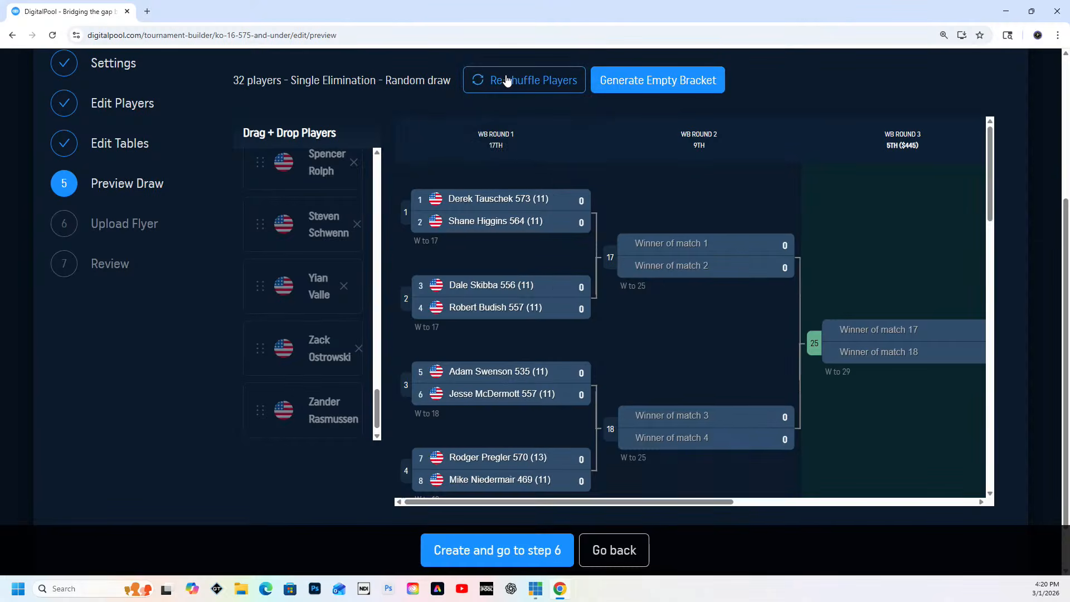
click(506, 80)
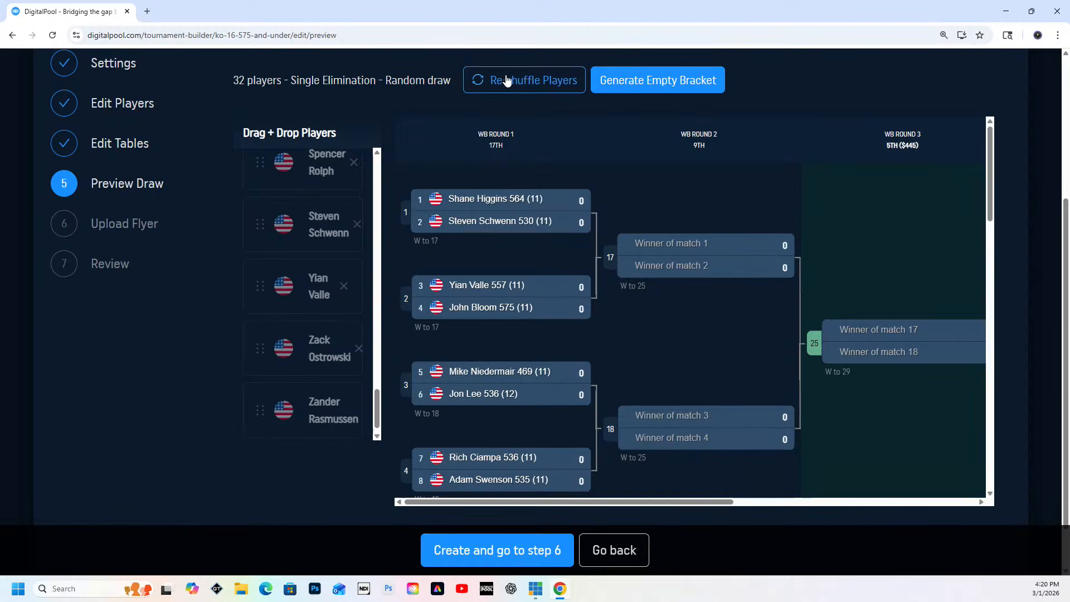
click(507, 80)
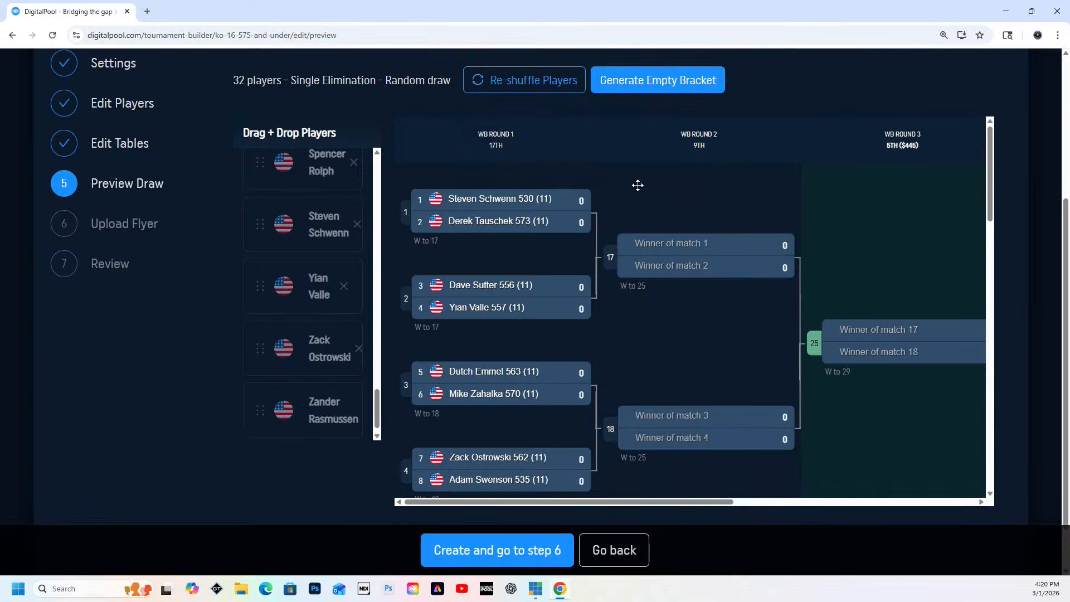
click(507, 80)
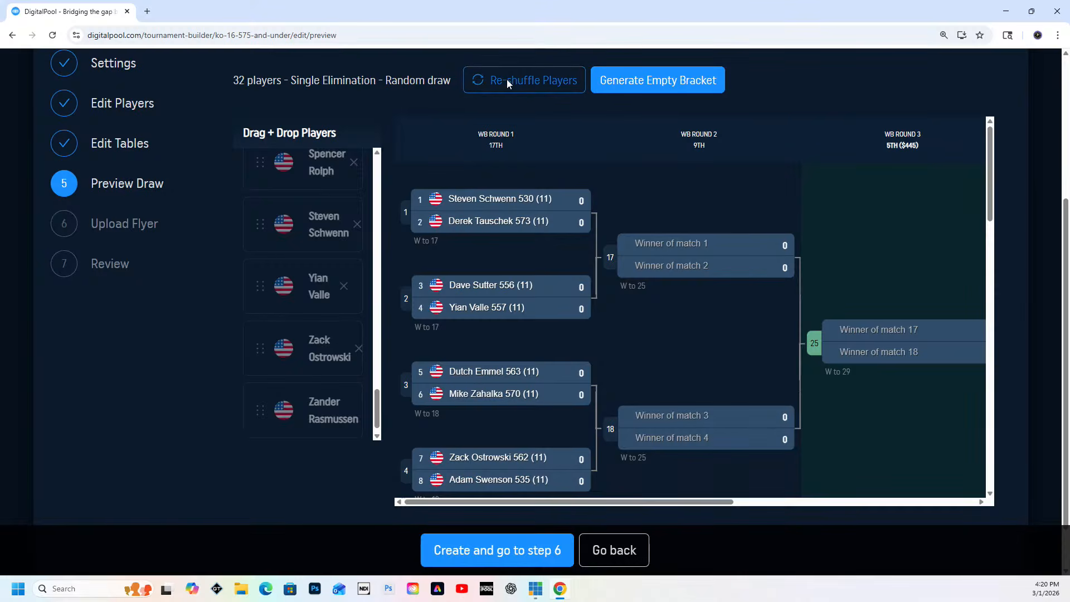
Create the tournament bracket from the shuffled draw, keep the existing flyer, and continue through the review to the bracket page
click(490, 551)
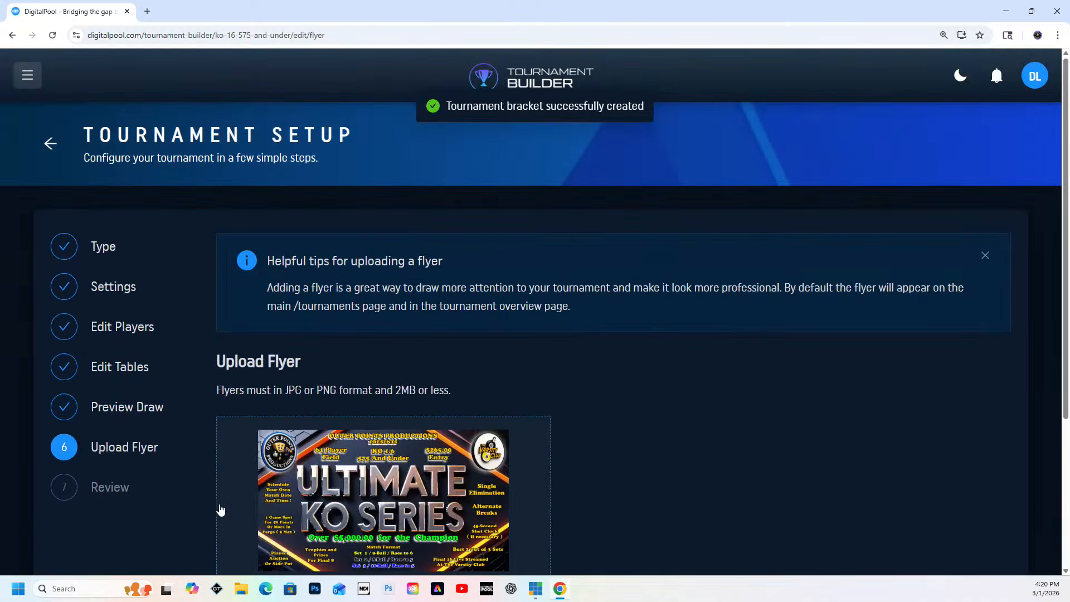
scroll(276, 500, down, 4)
click(276, 480)
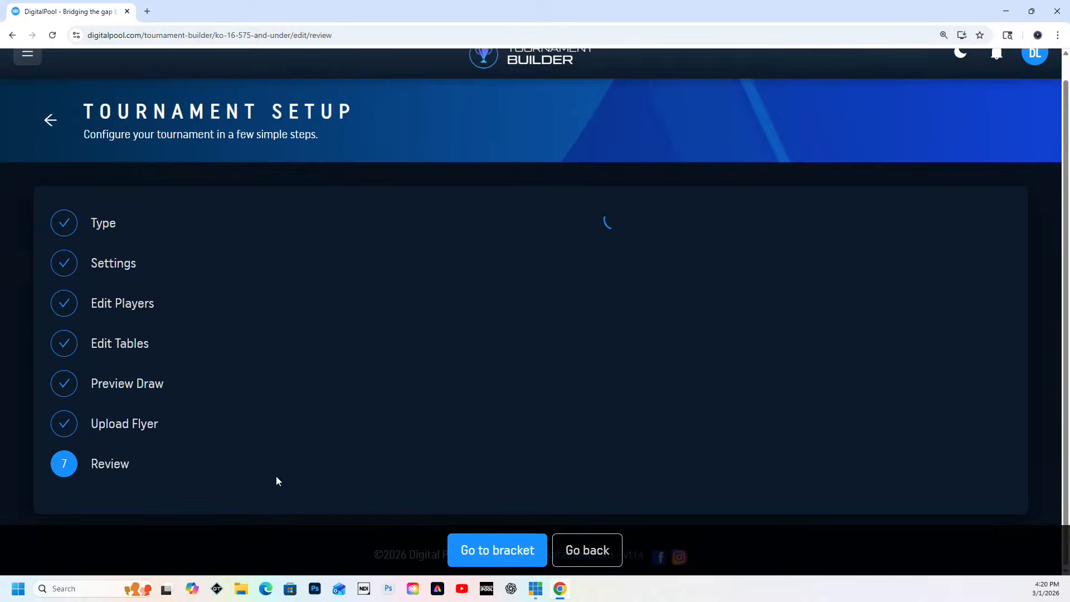
click(480, 553)
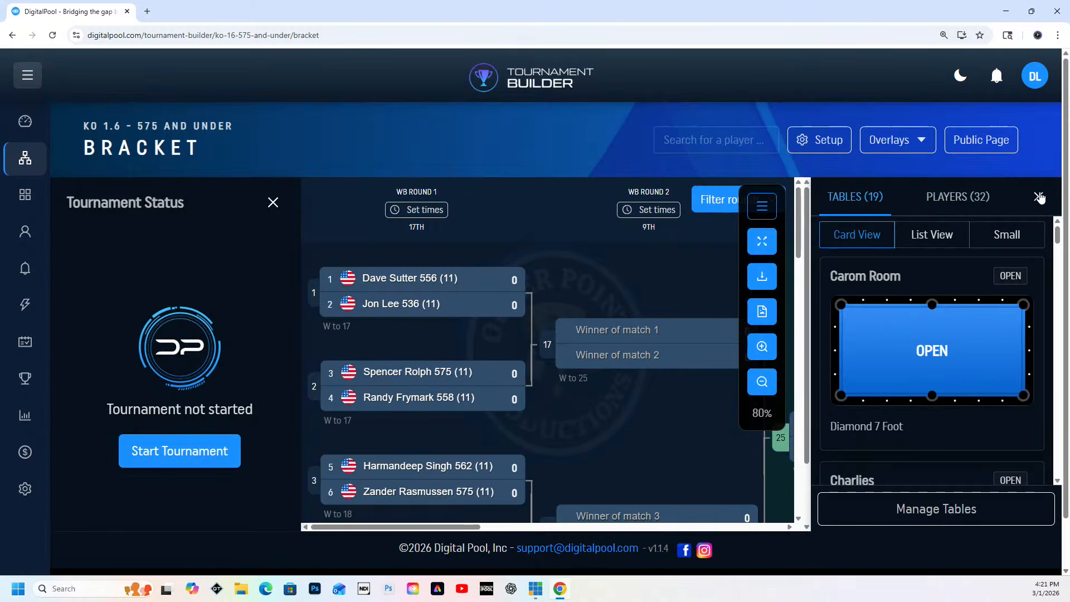
Close the tables and tournament status side panels and enlarge the bracket to 119%
click(1038, 196)
click(273, 204)
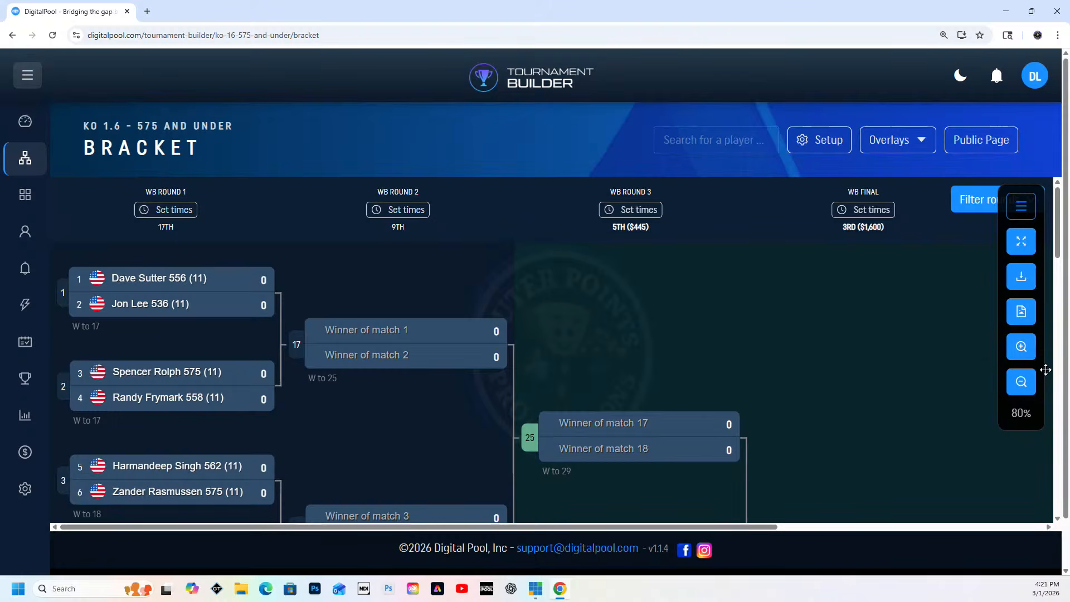
click(1024, 355)
click(1024, 354)
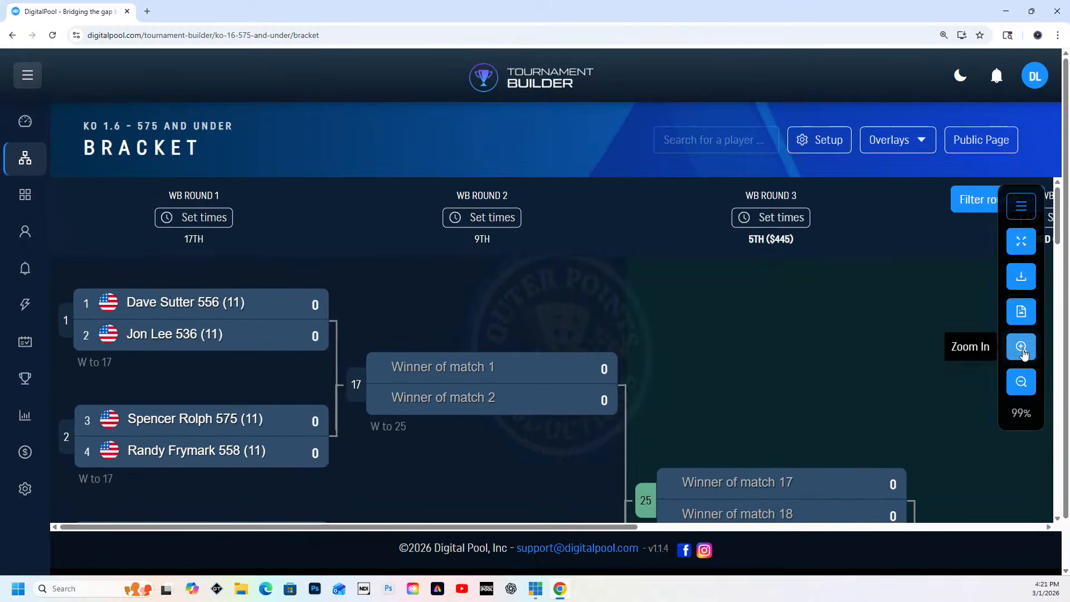
click(1023, 354)
click(1023, 355)
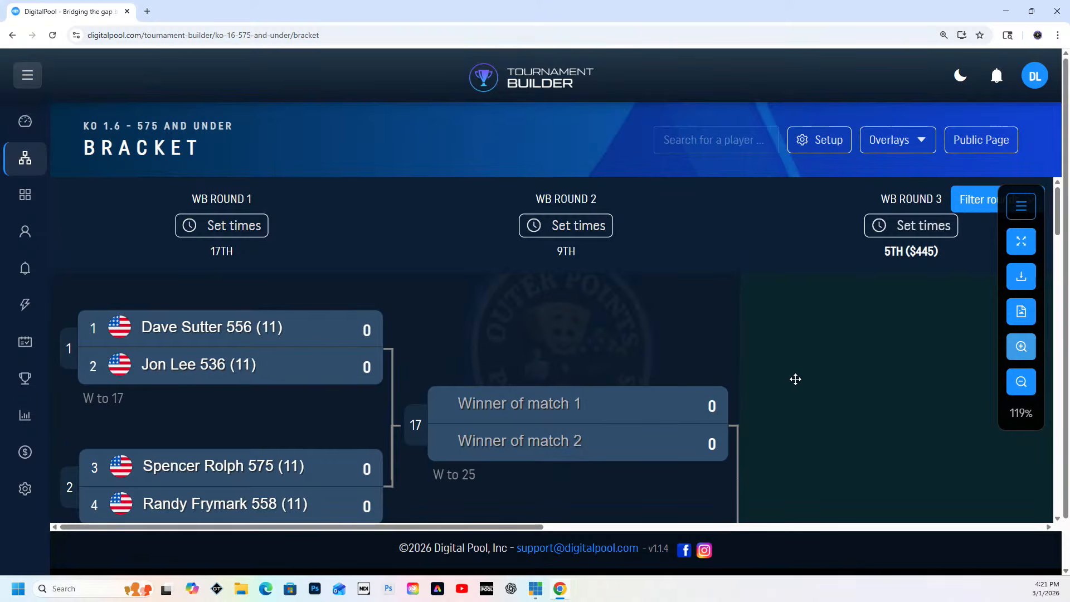
Review the first-round pairings in the bracket from match 1 through match 16, and return to the start of the bracket
scroll(795, 379, down, 2)
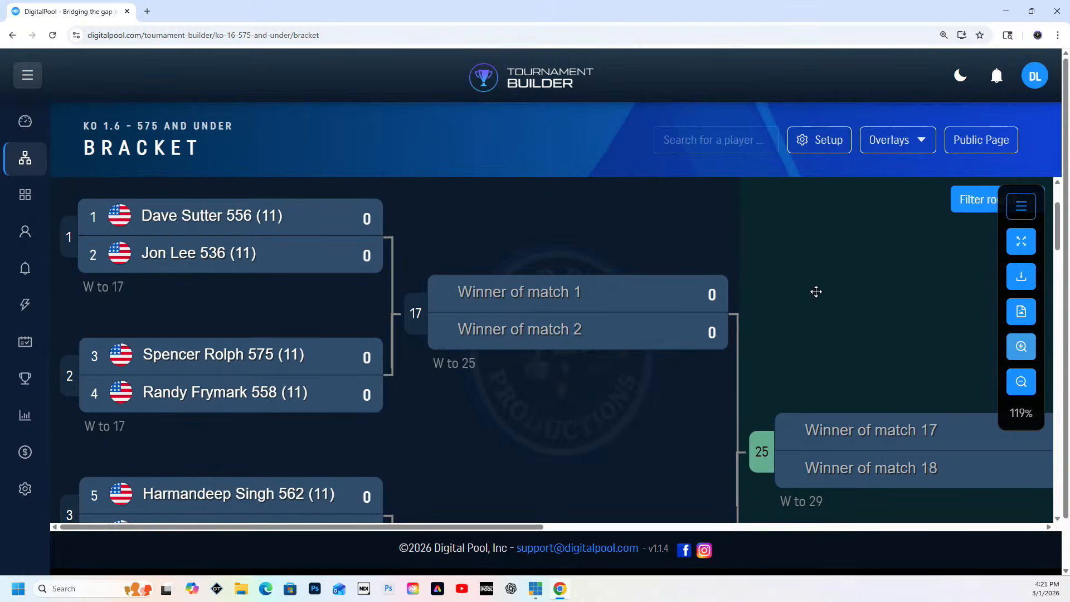
scroll(816, 292, down, 3)
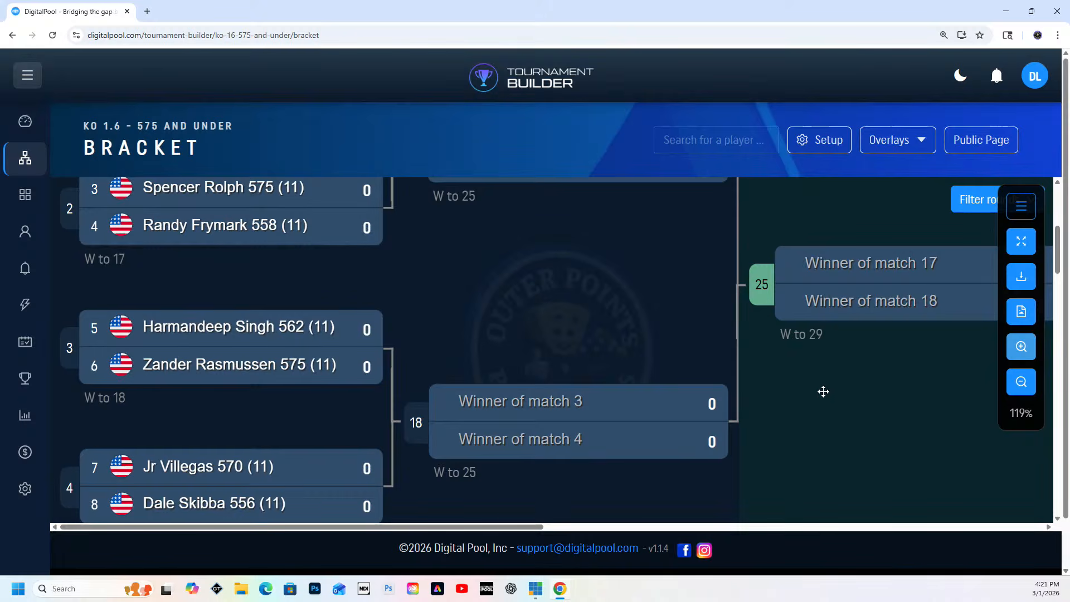
scroll(823, 391, down, 1)
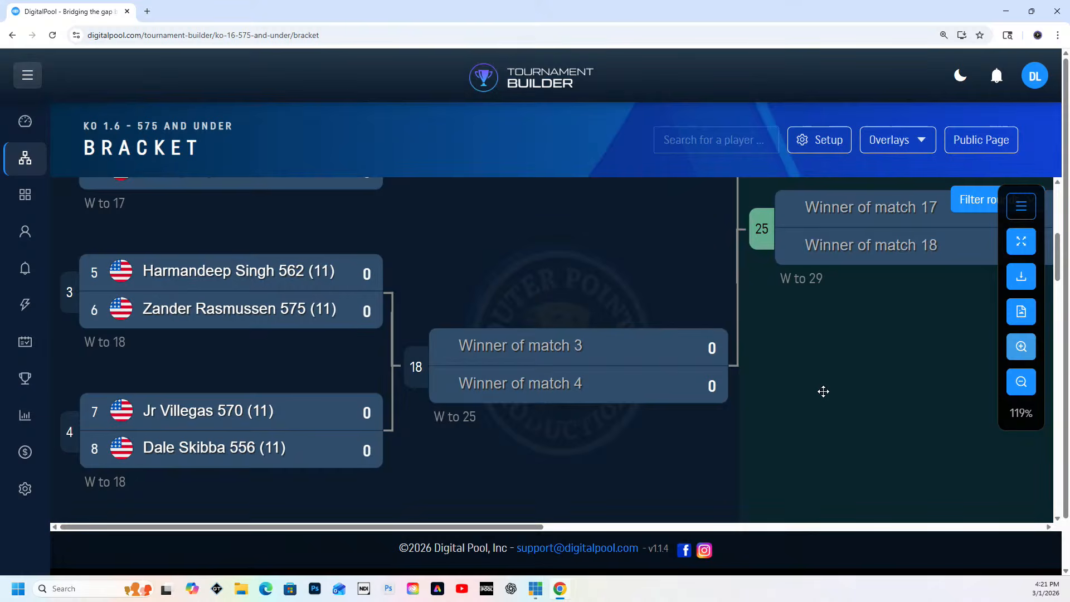
scroll(823, 391, down, 3)
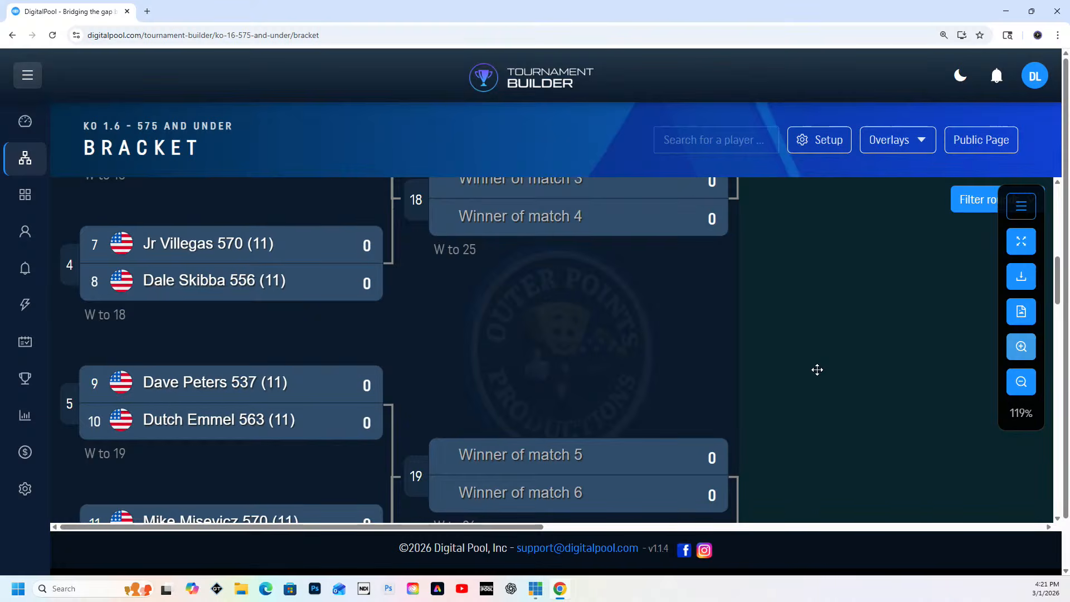
scroll(817, 369, down, 3)
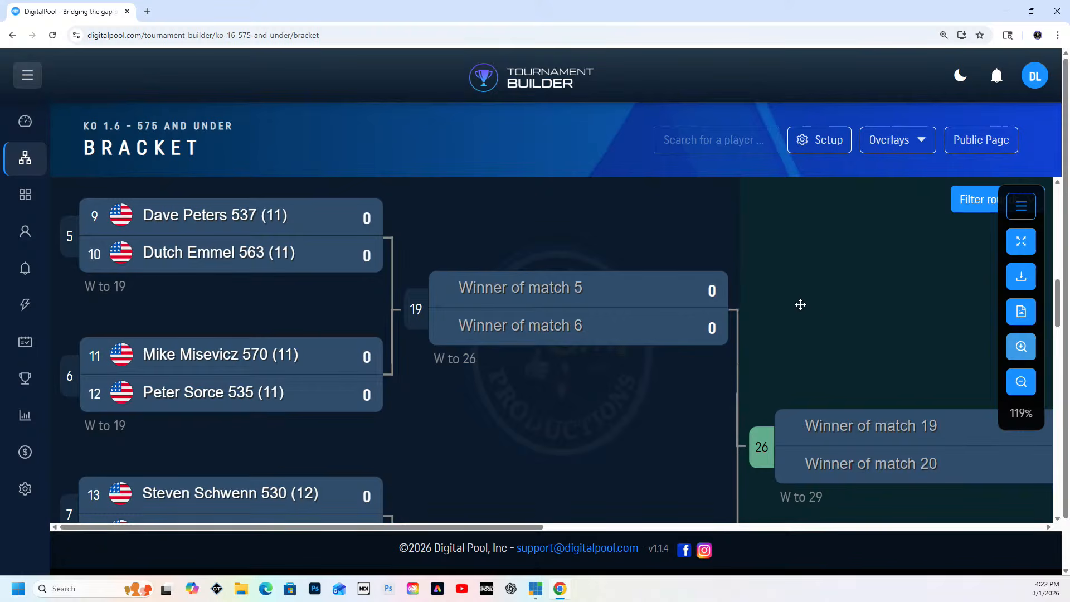
scroll(800, 304, down, 2)
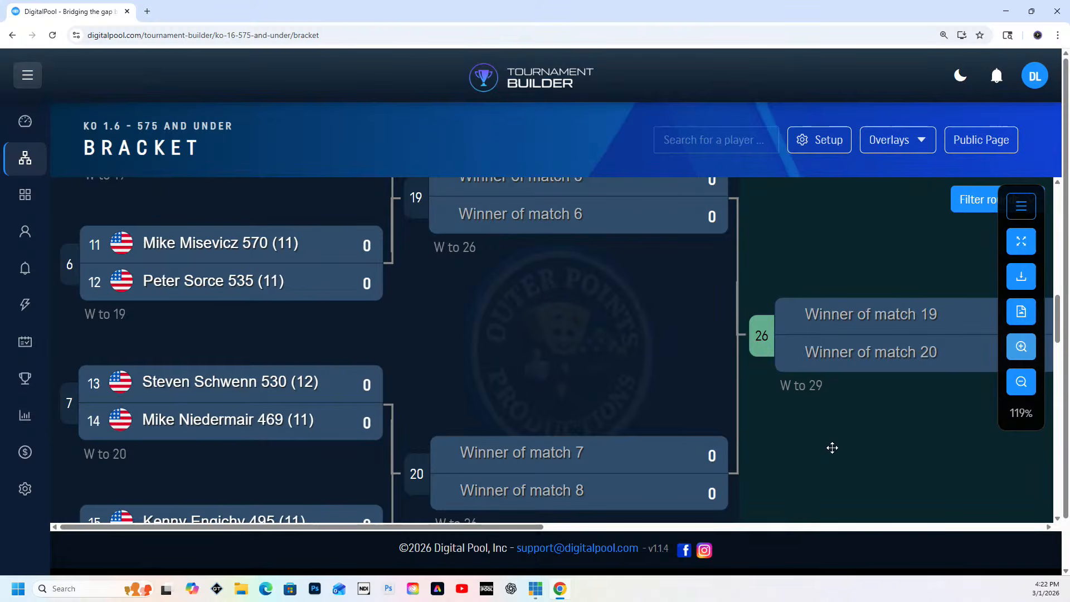
scroll(832, 445, down, 2)
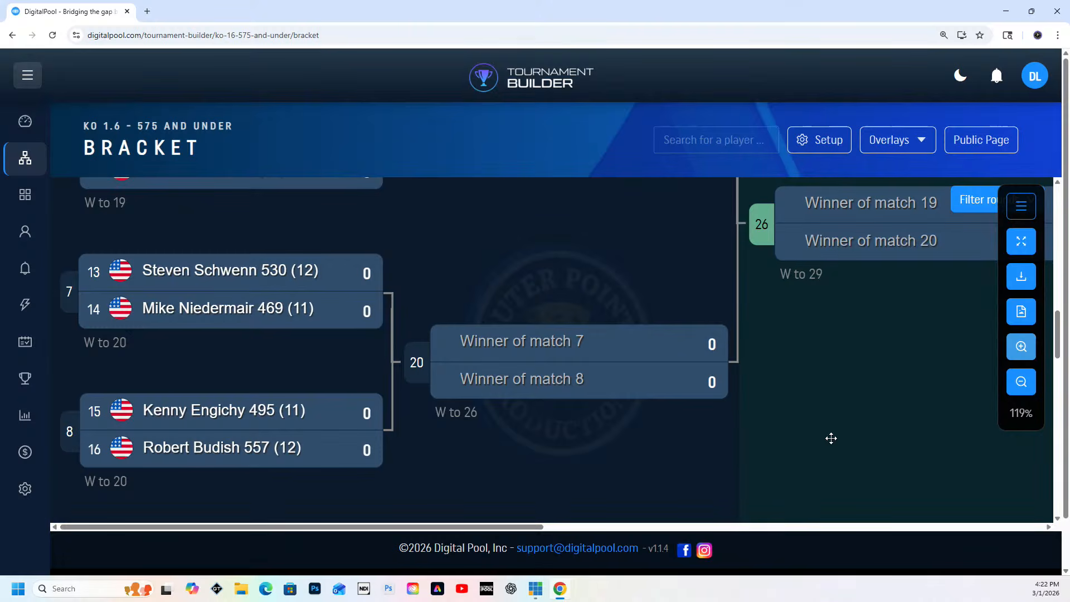
scroll(831, 438, down, 4)
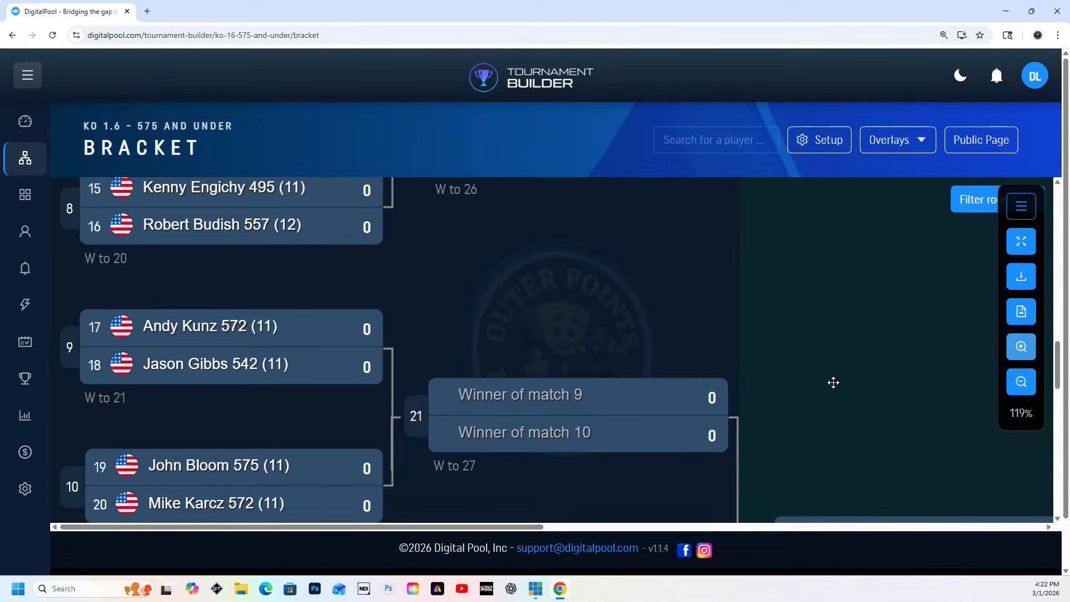
scroll(833, 382, down, 2)
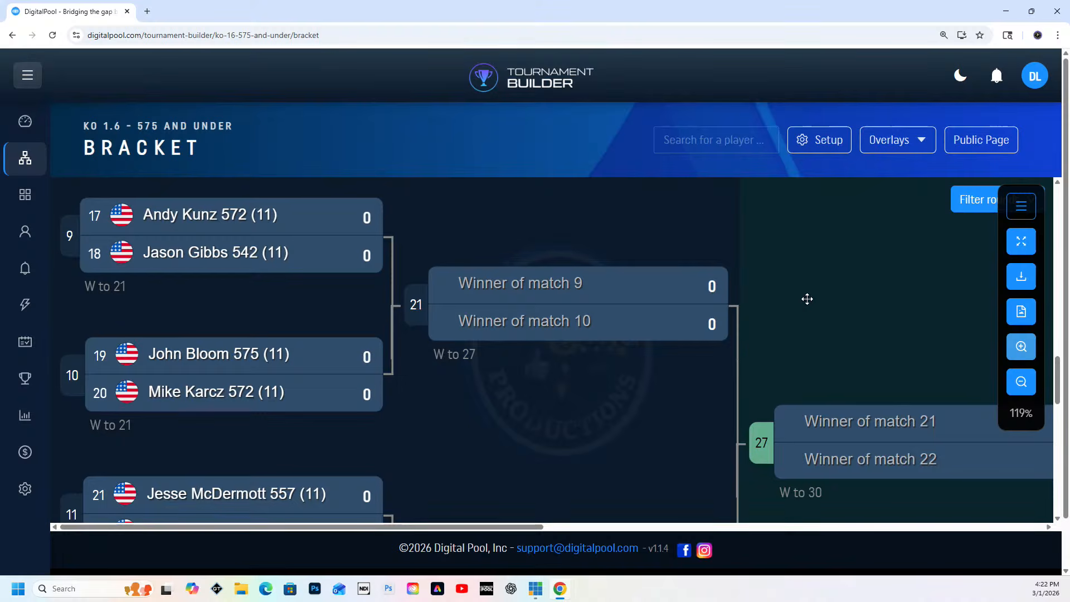
scroll(807, 299, down, 1)
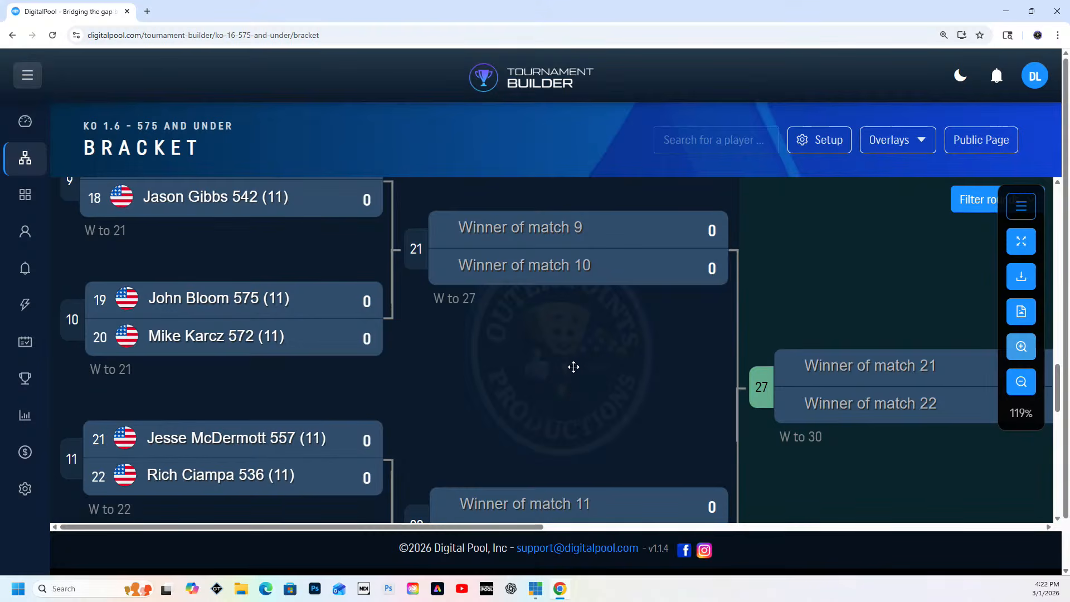
scroll(573, 366, down, 4)
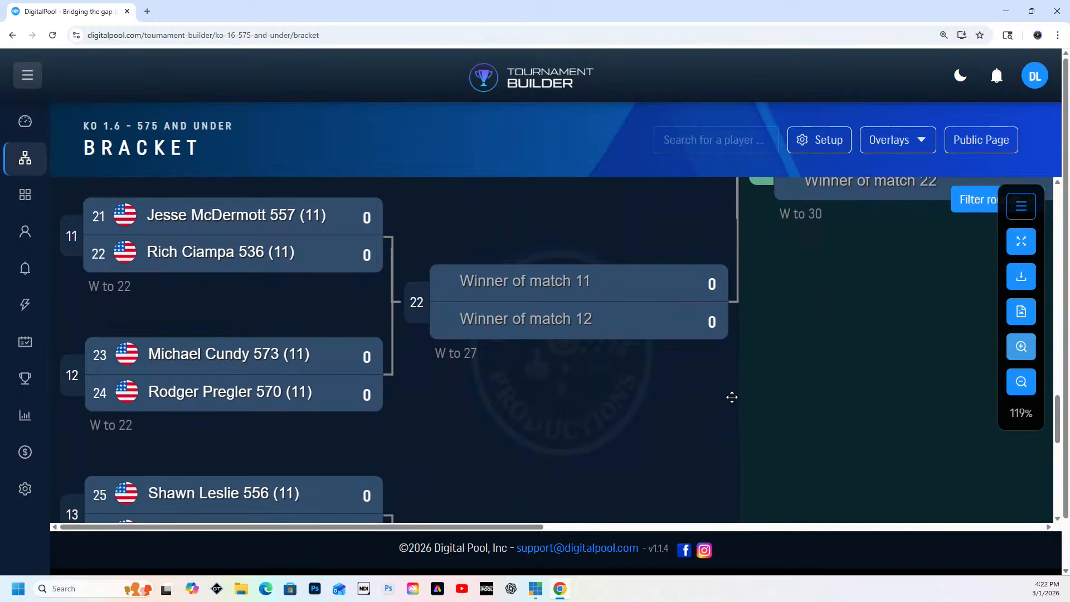
scroll(732, 397, down, 1)
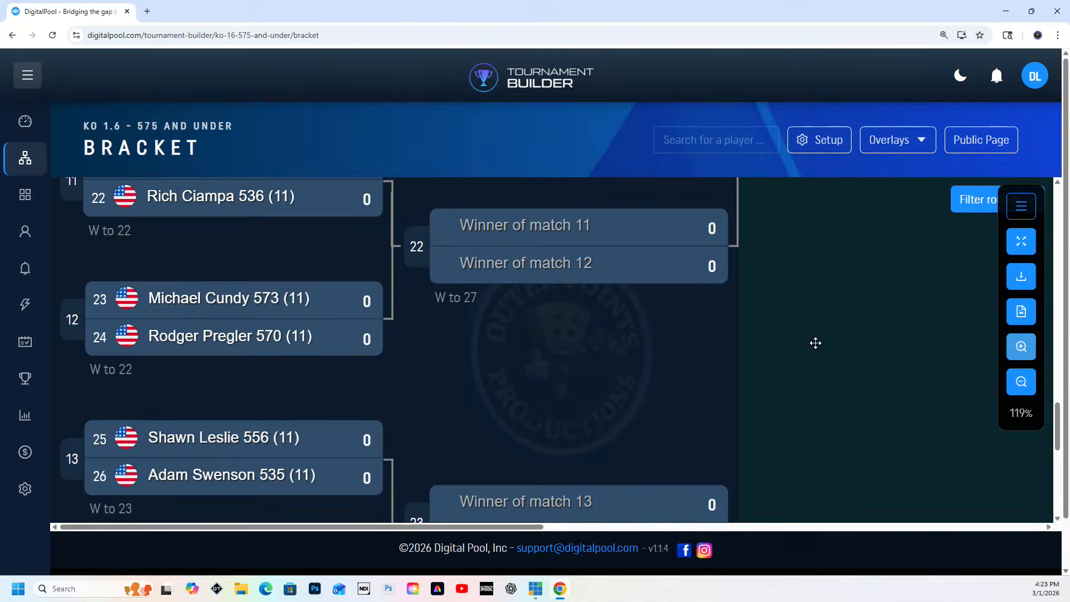
scroll(816, 342, down, 2)
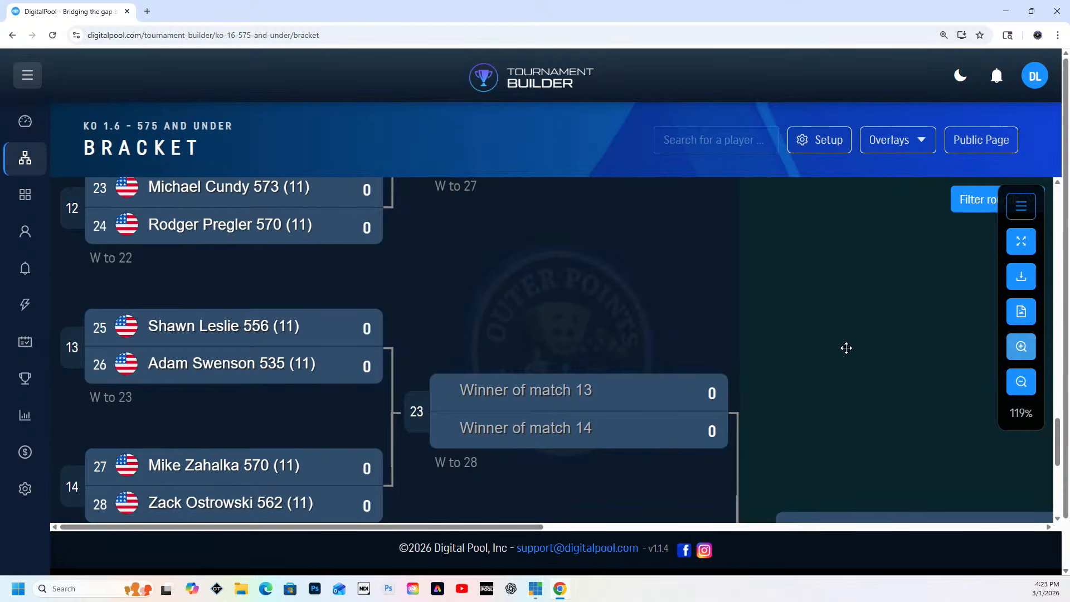
scroll(843, 346, down, 3)
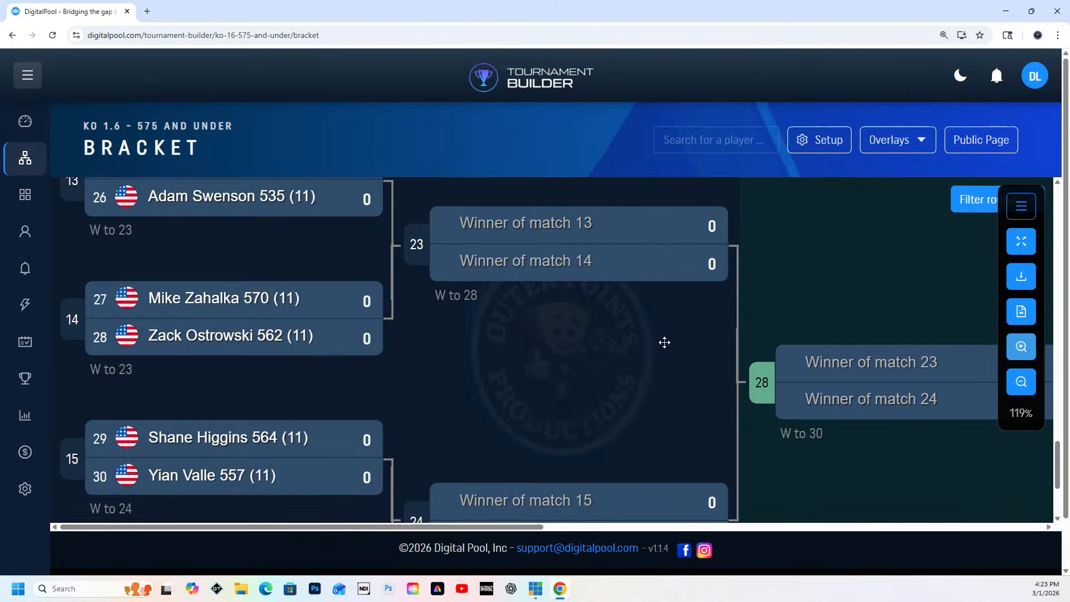
scroll(664, 343, down, 2)
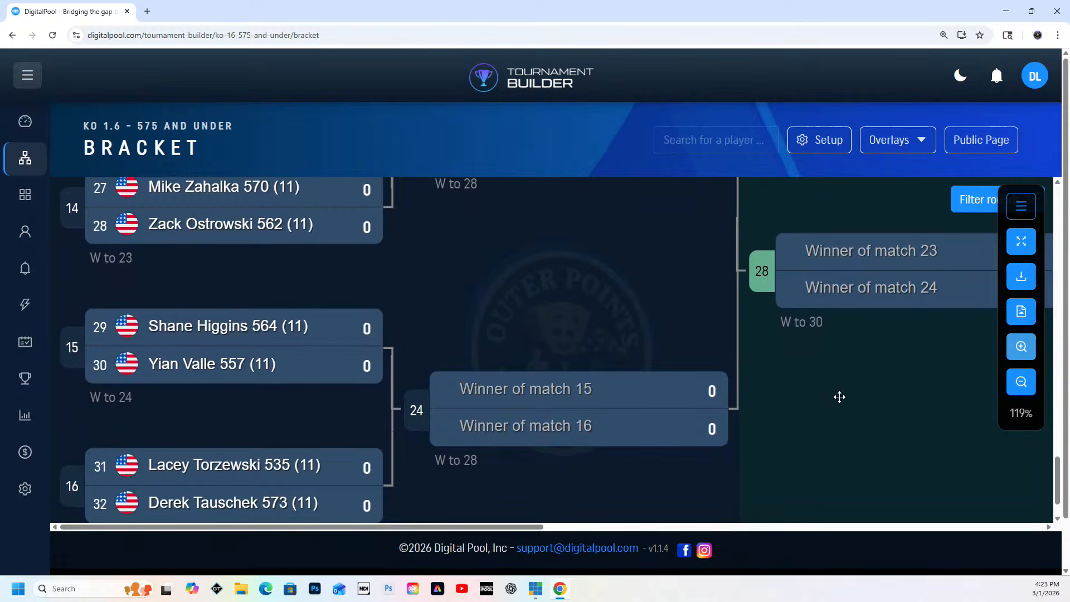
scroll(840, 397, down, 1)
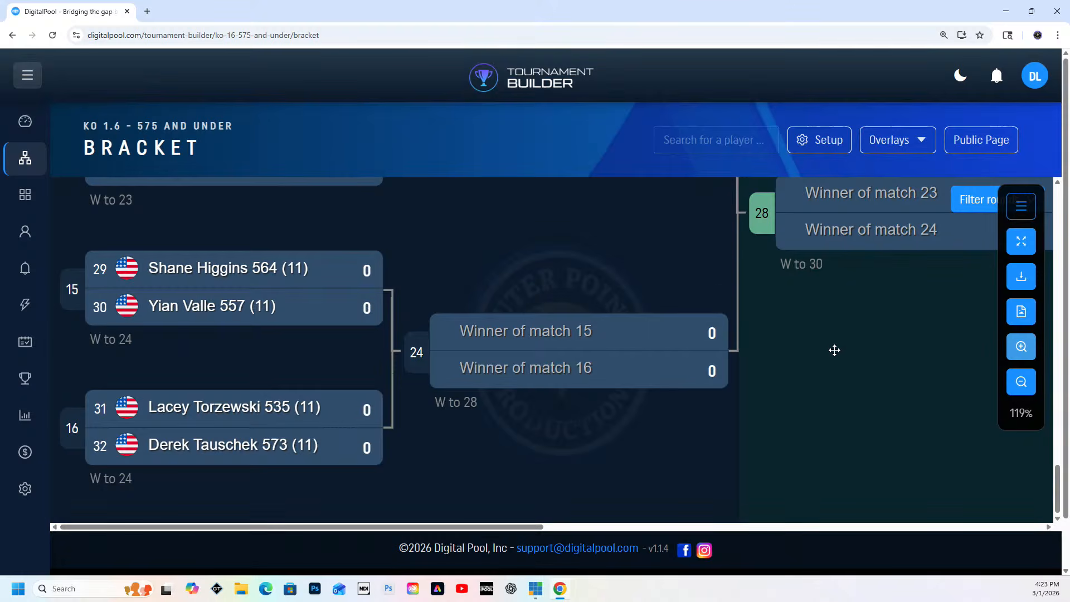
scroll(831, 341, down, 1)
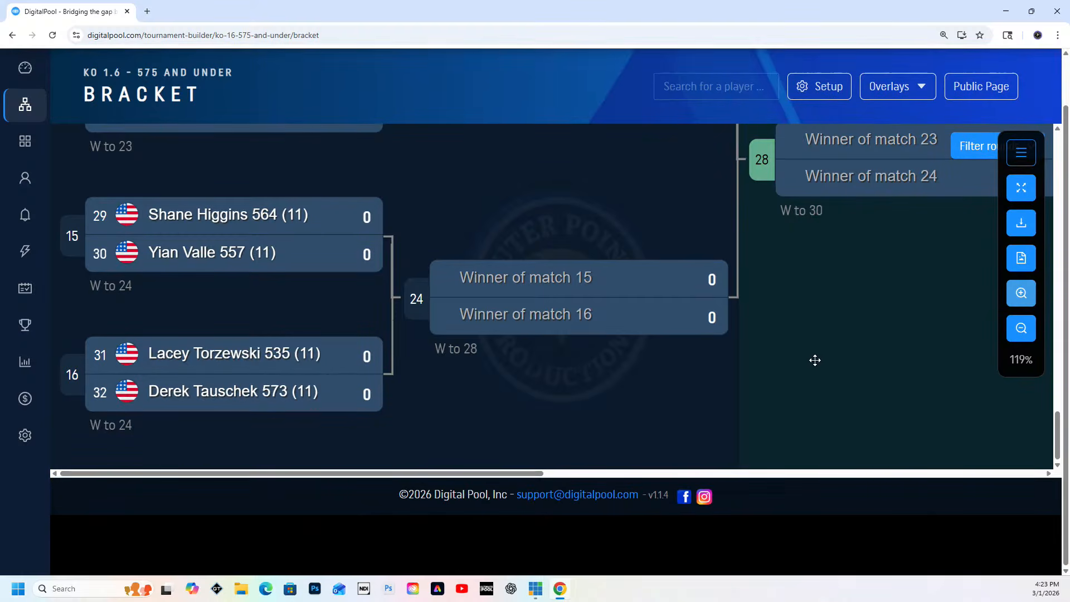
scroll(692, 376, up, 3)
scroll(507, 357, up, 20)
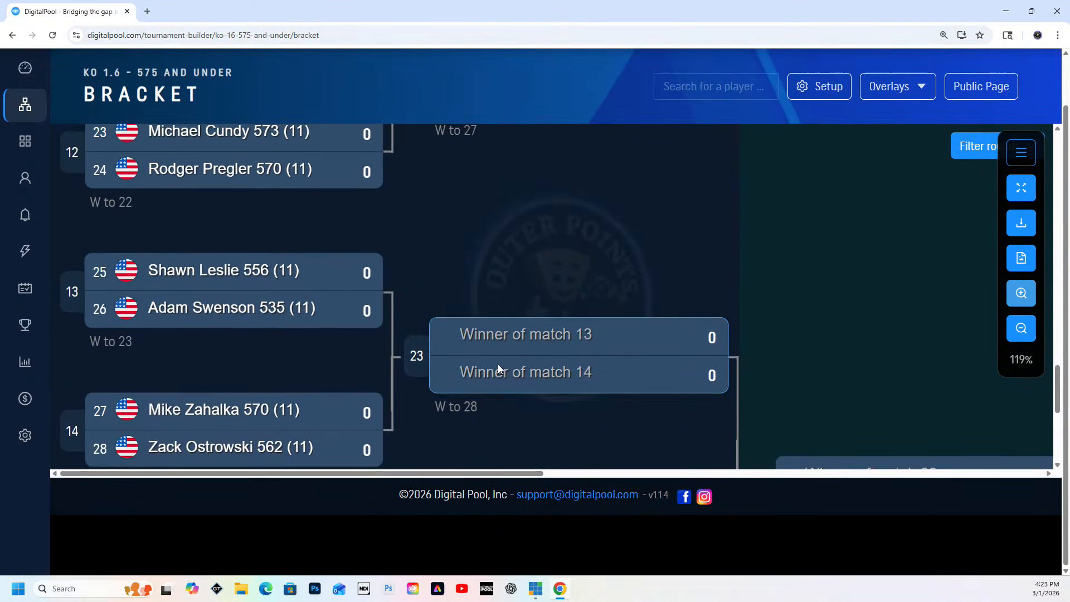
scroll(497, 363, up, 12)
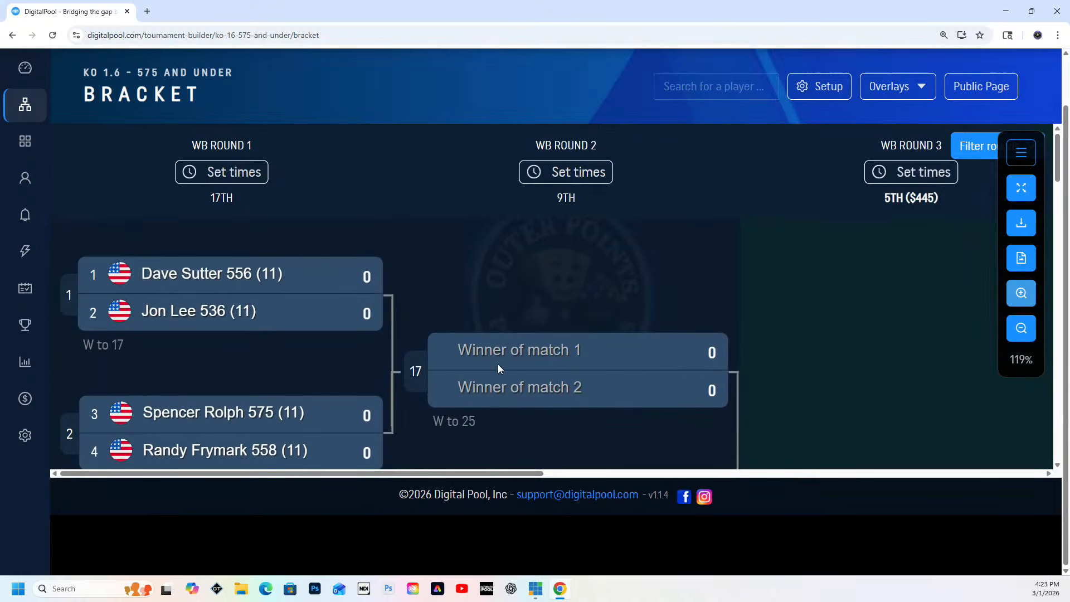